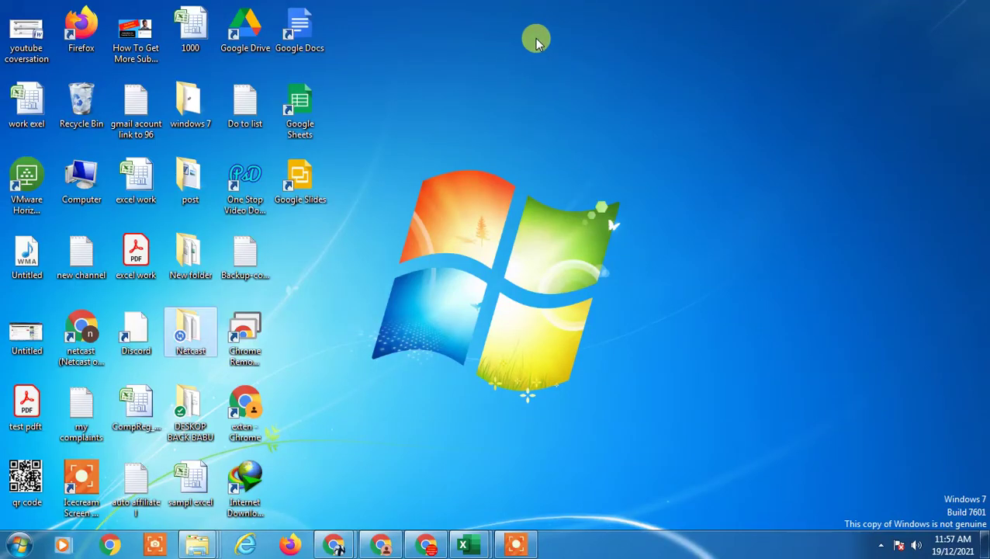
right_click(536, 39)
left_click(655, 80)
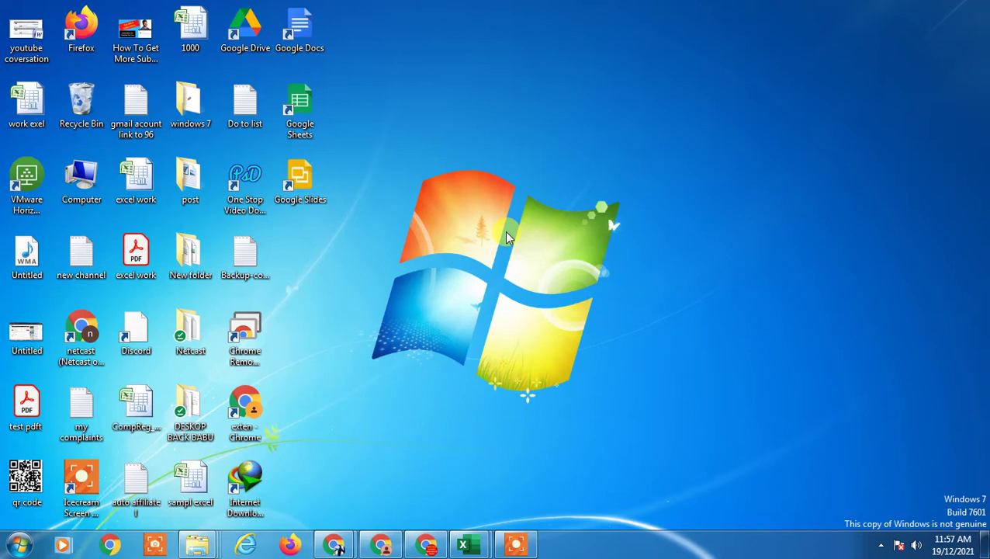
right_click(475, 23)
left_click(543, 62)
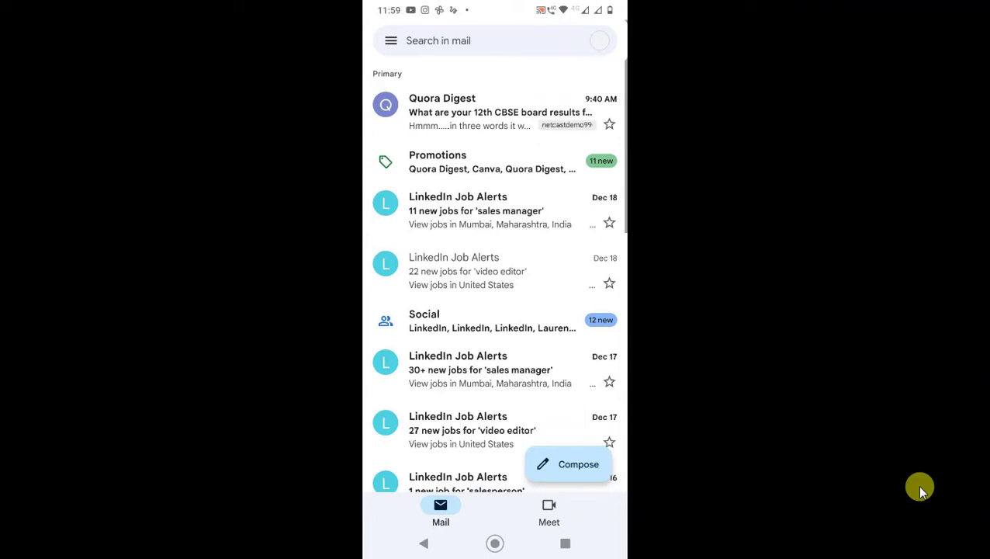
Look through the list of Google accounts signed in to the mail app, and close the list.
left_click(601, 40)
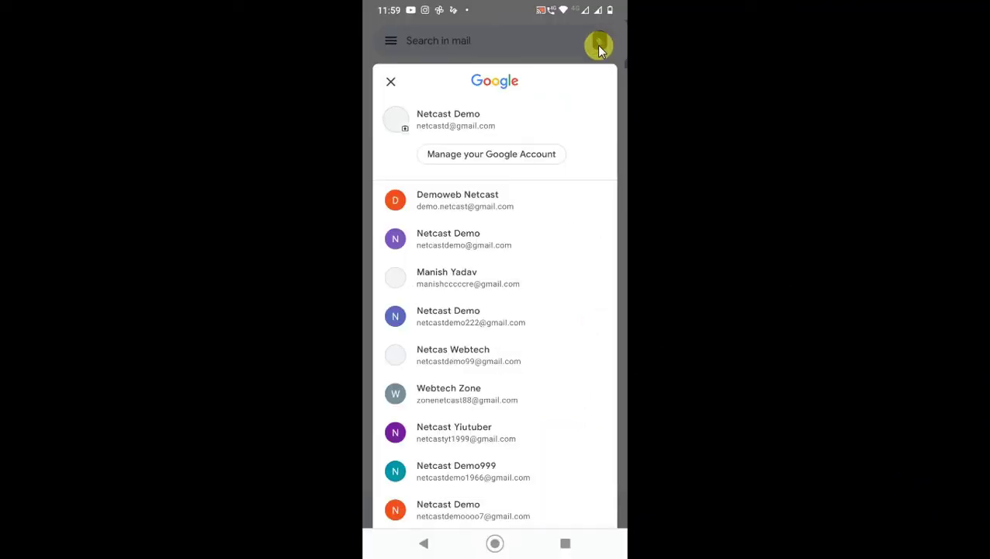
scroll(511, 385, "down", 1)
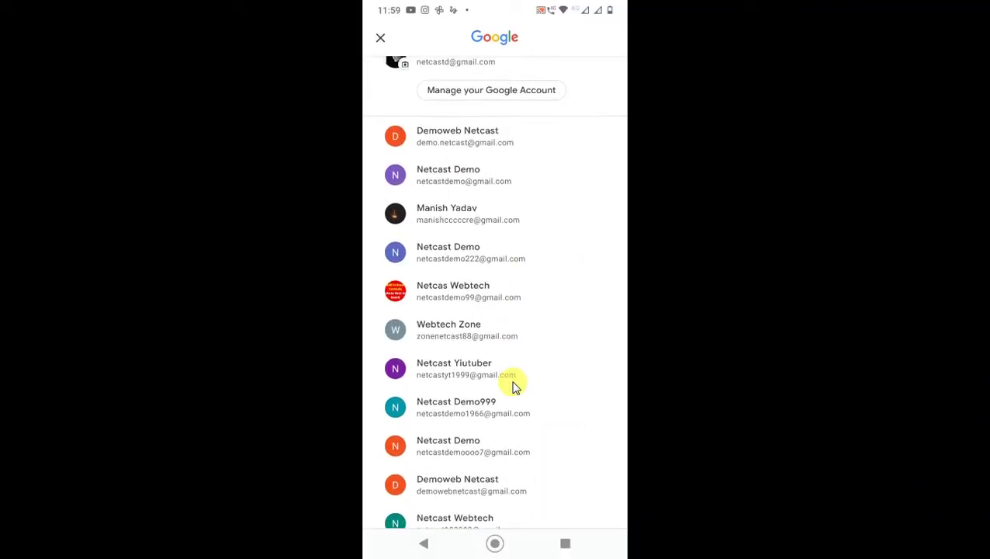
scroll(513, 383, "up", 1)
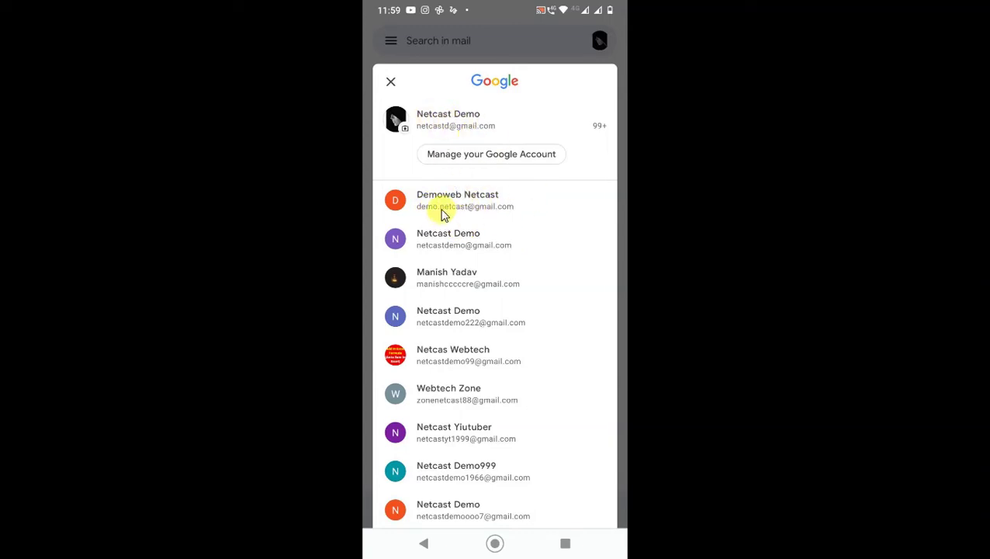
left_click(461, 130)
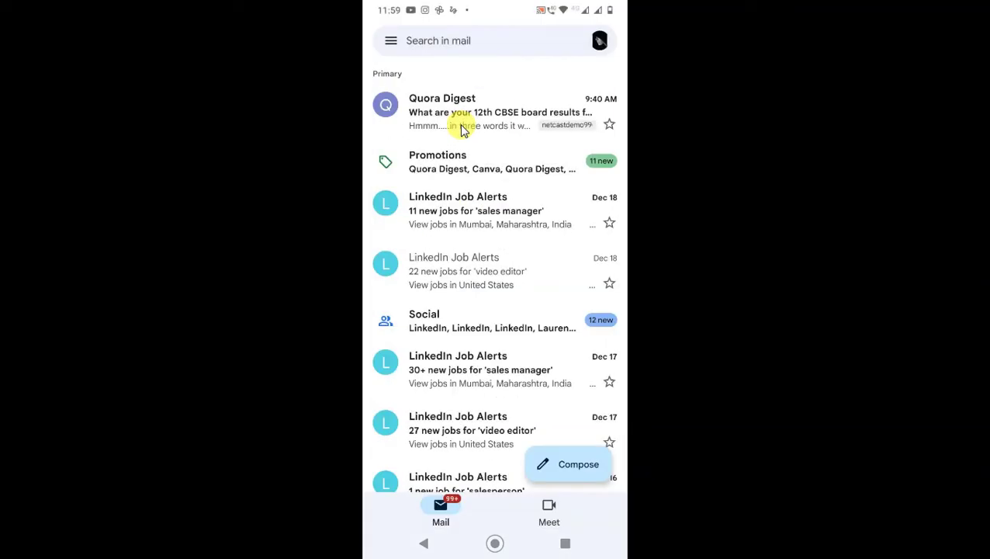
Open the LinkedIn Job Alerts email "22 new jobs for 'video editor'" from the Primary inbox and look through its contents.
scroll(461, 130, "down", 2)
scroll(461, 131, "up", 1)
left_click(481, 261)
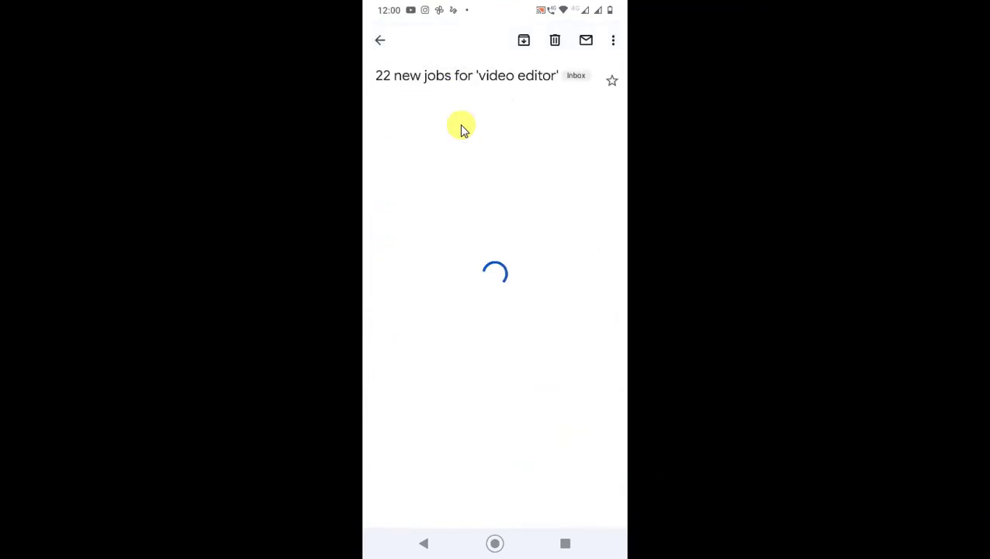
scroll(461, 130, "down", 5)
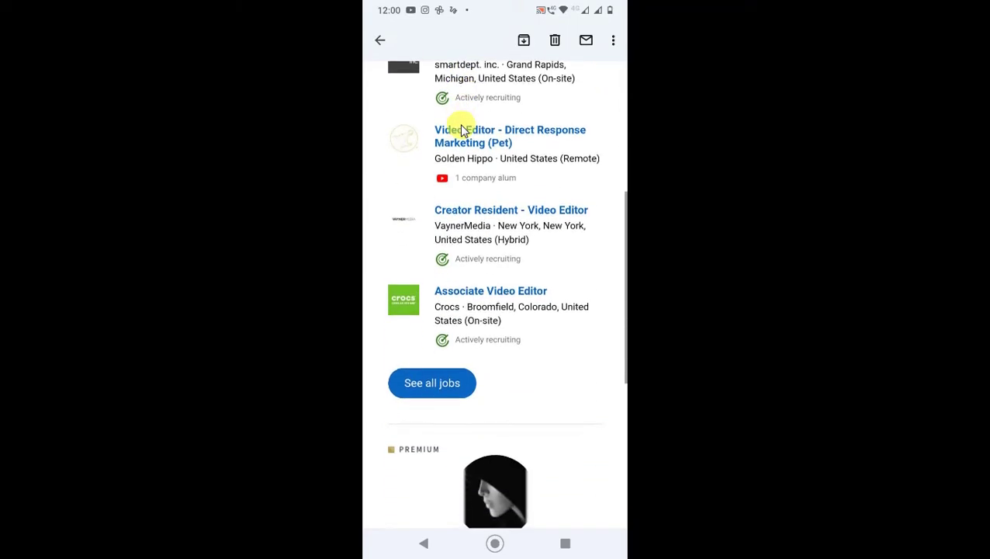
scroll(461, 130, "up", 5)
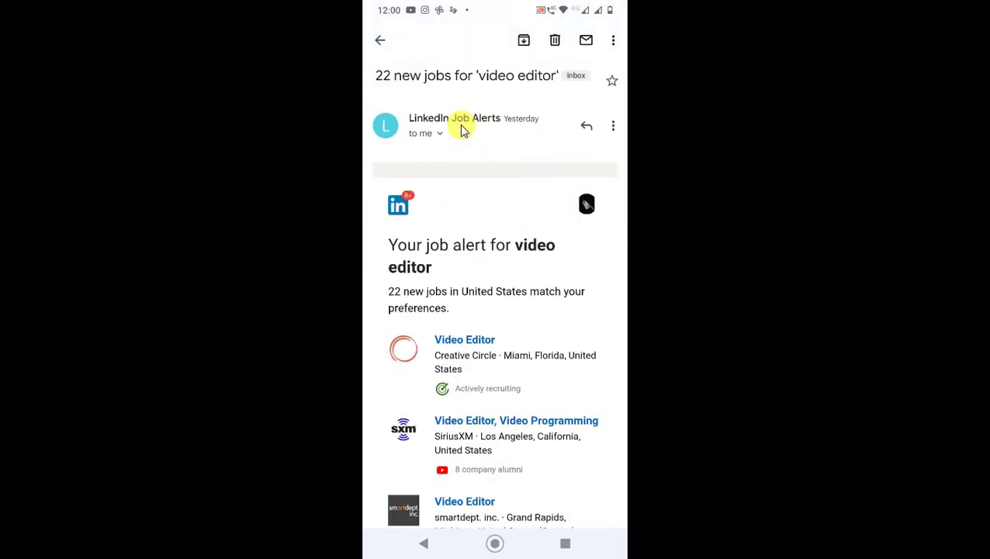
scroll(461, 131, "down", 3)
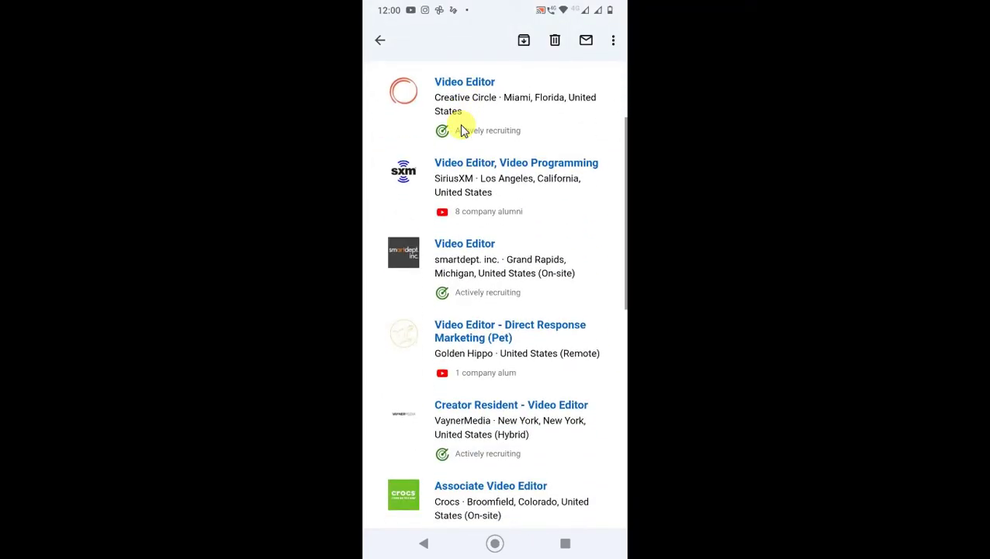
scroll(461, 131, "up", 3)
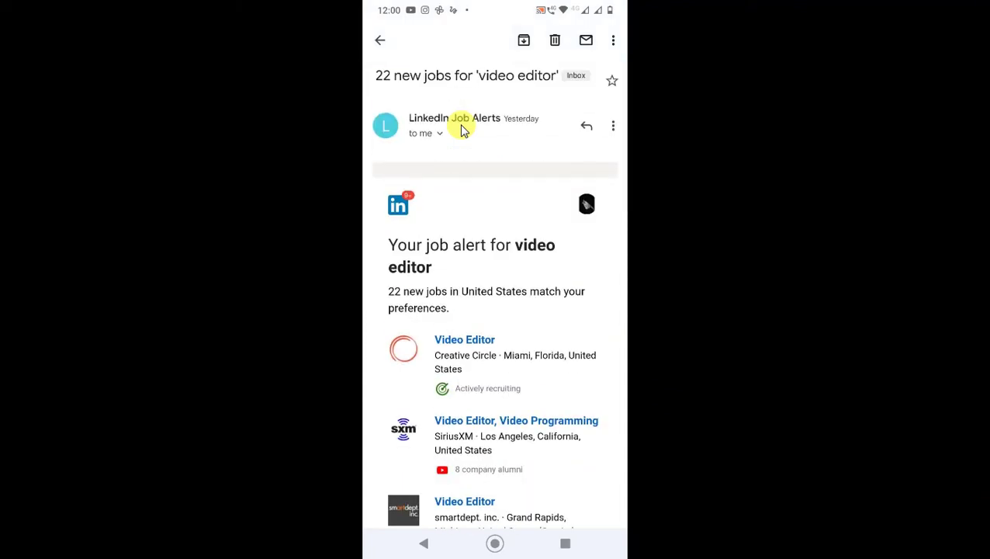
Print the open email with Save as PDF as the destination and save the file to Downloads under its suggested name.
left_click(613, 127)
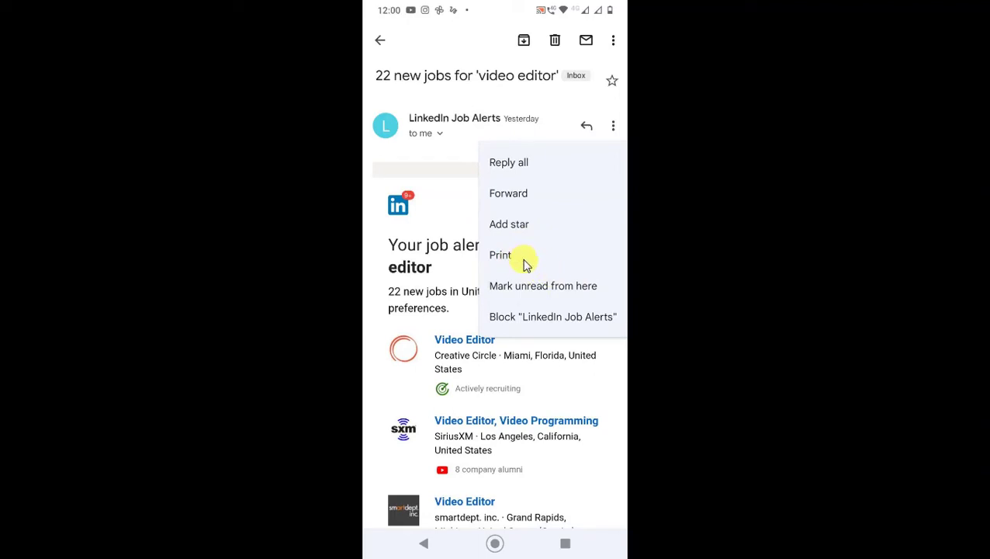
left_click(598, 267)
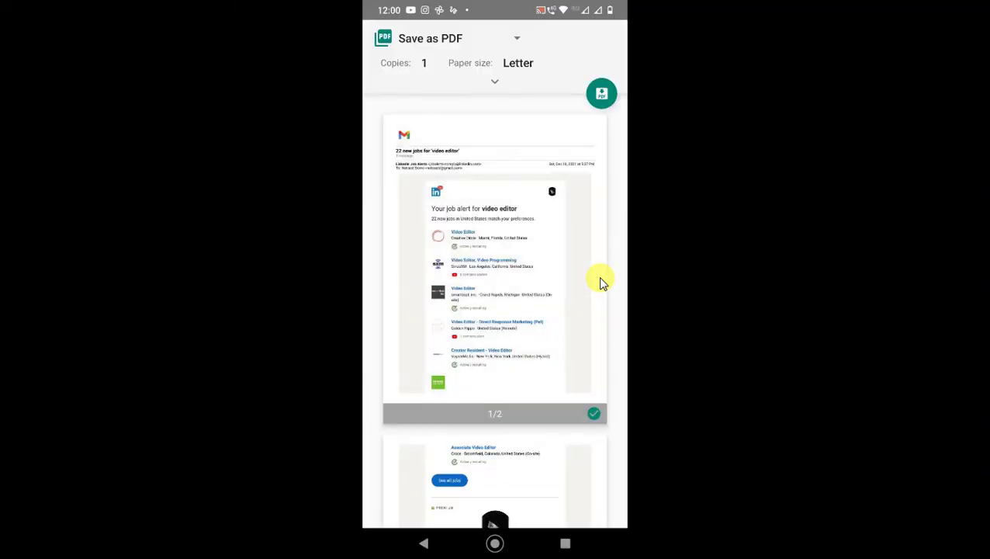
scroll(542, 239, "down", 5)
scroll(543, 239, "up", 5)
left_click(517, 41)
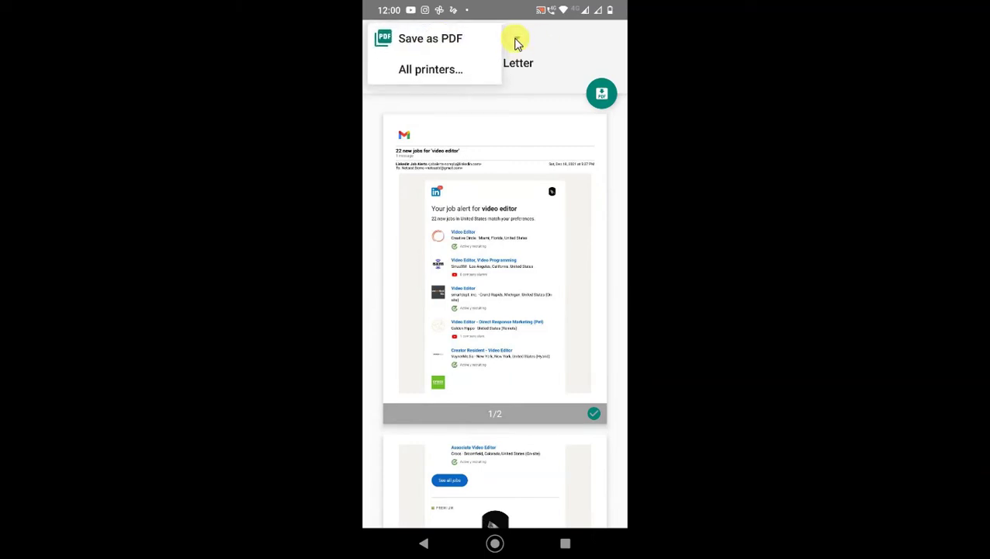
left_click(456, 54)
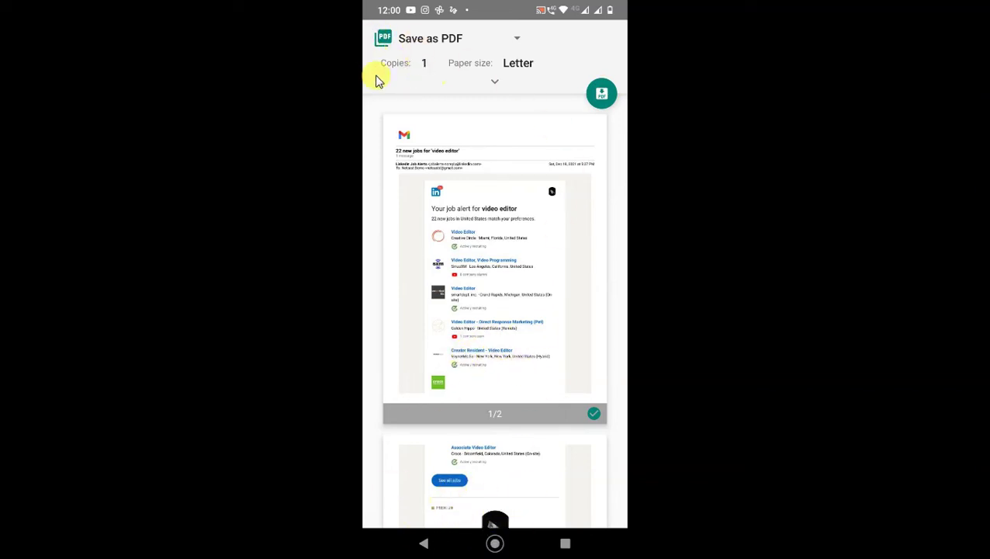
left_click(603, 95)
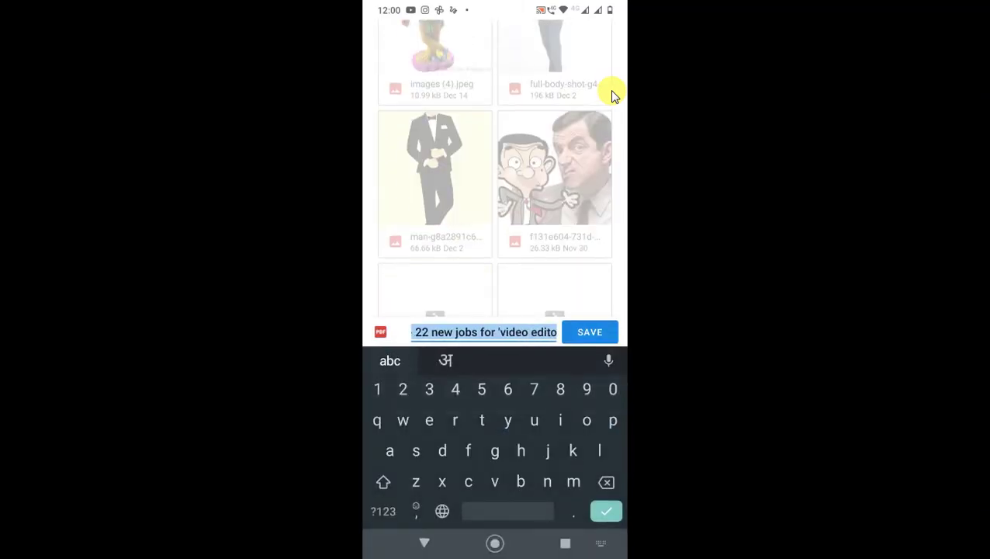
key("Return")
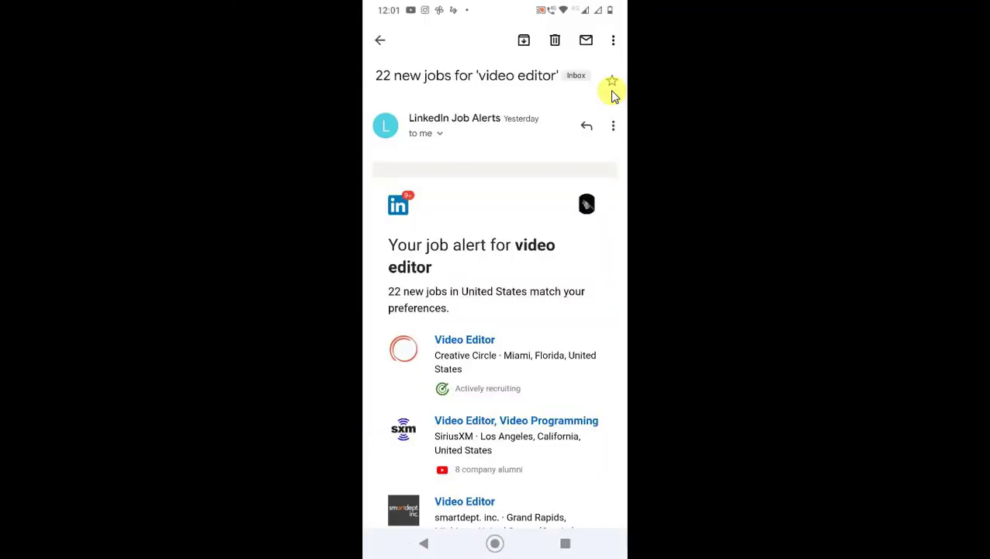
Return to the inbox and switch to the first alternative account in the account list.
key("Escape")
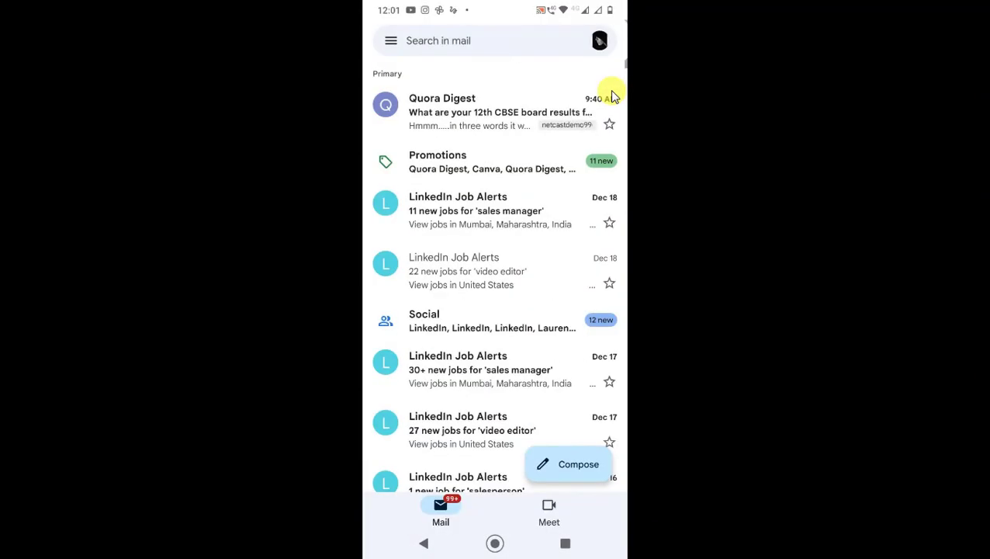
left_click_drag(610, 90, 605, 41)
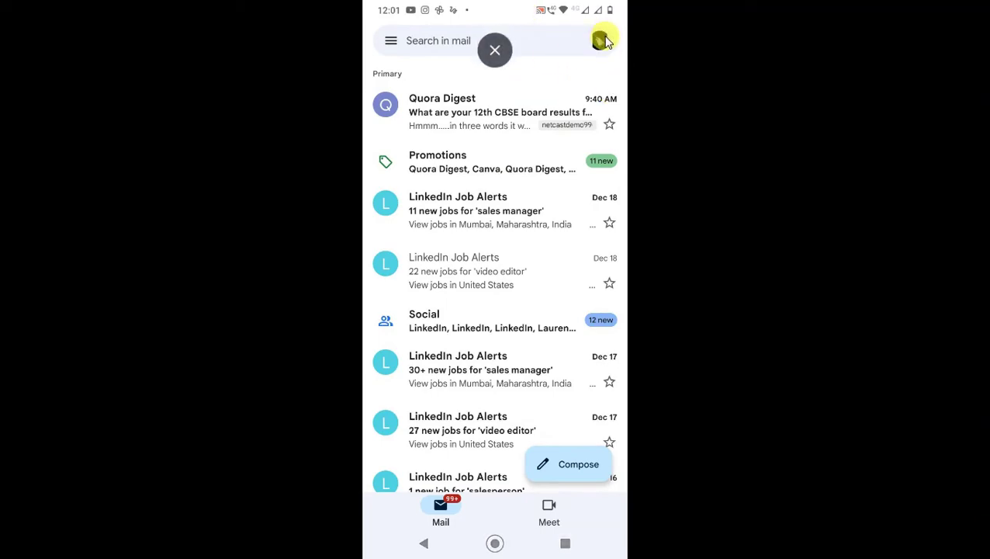
left_click(606, 39)
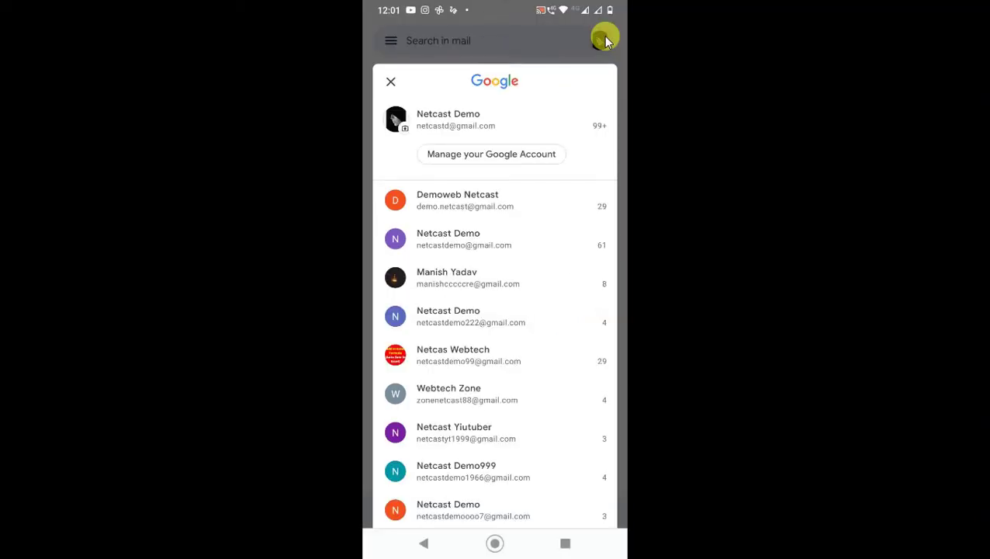
left_click(605, 39)
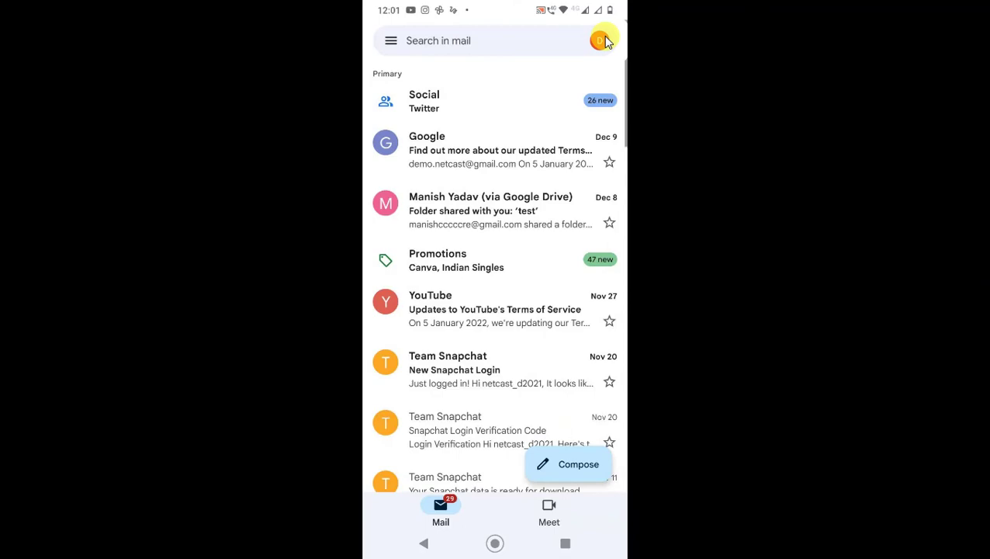
left_click(604, 36)
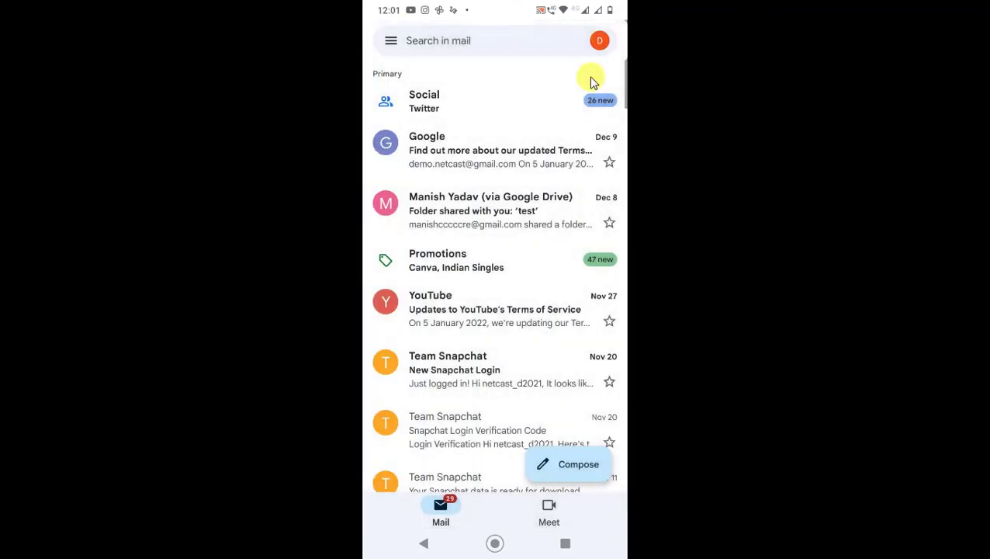
Compose a new email, attach the saved "Gmail - 22 new jobs for 'video editor'" PDF from Downloads, and leave the message as a draft.
left_click(568, 468)
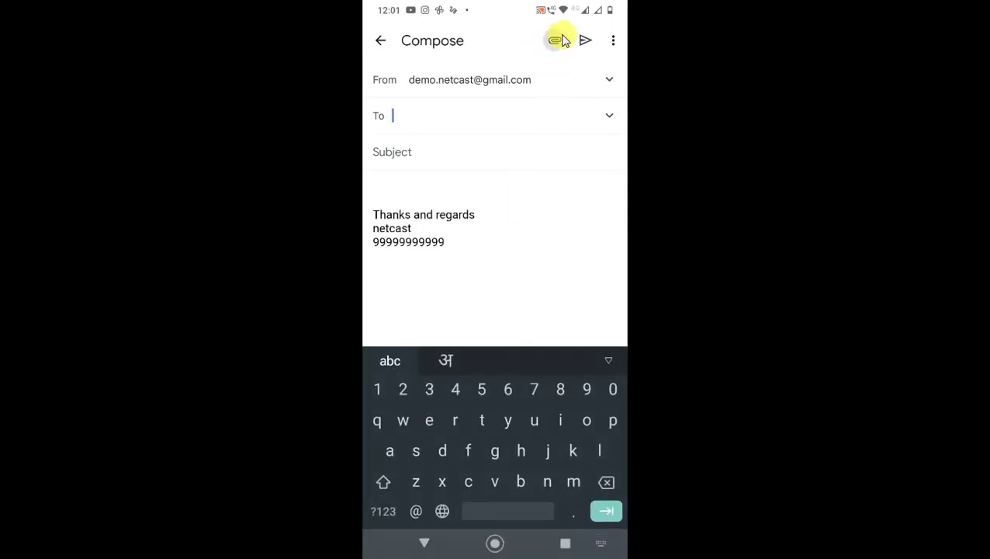
left_click(556, 42)
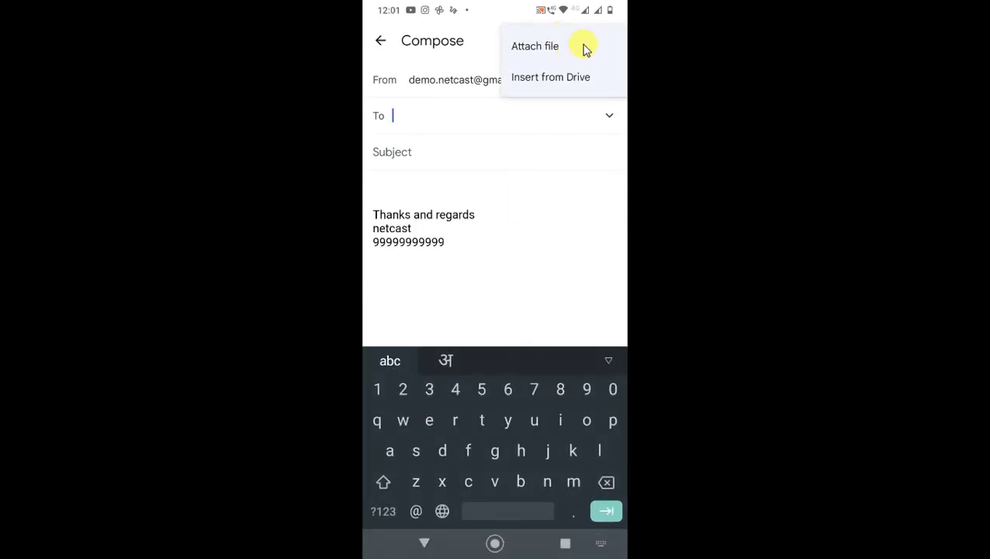
left_click(586, 49)
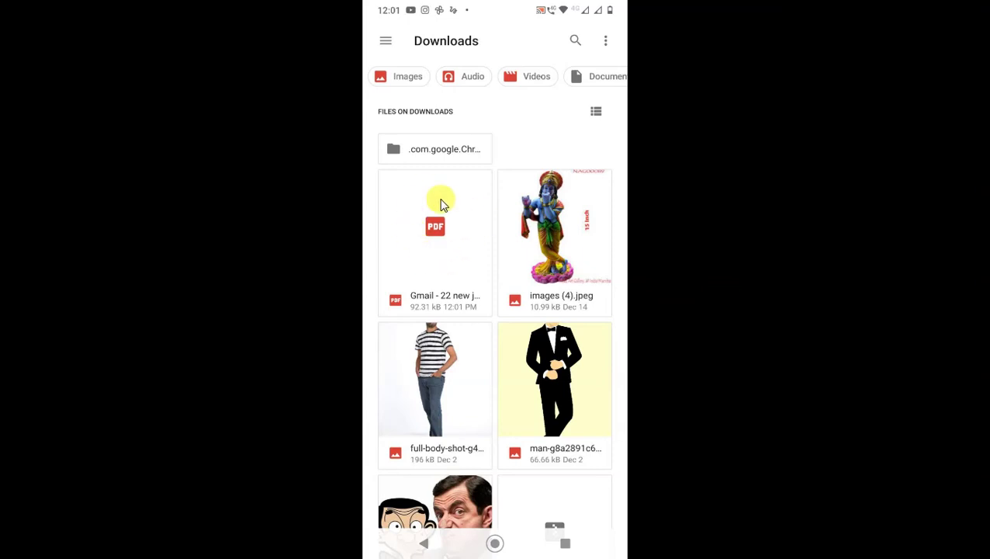
left_click(388, 40)
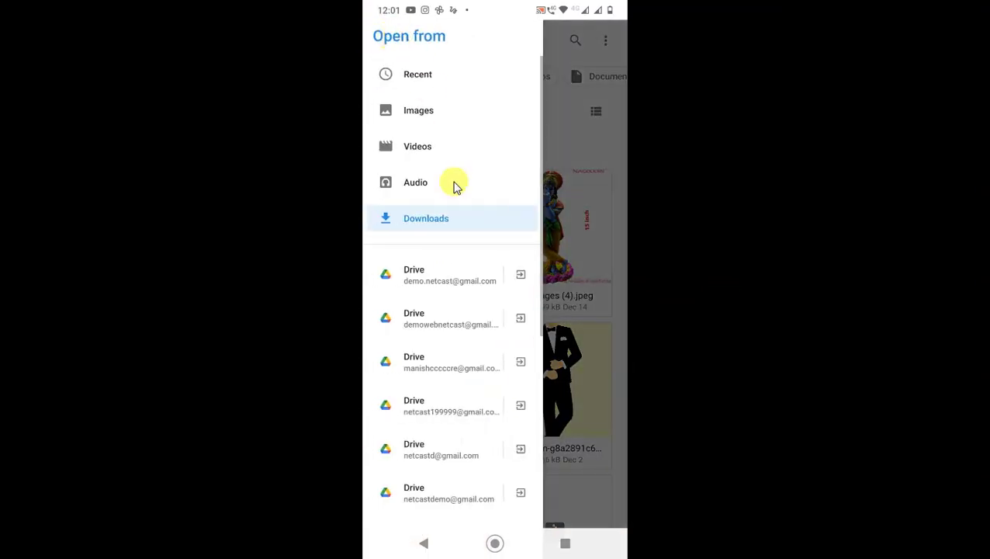
left_click(425, 224)
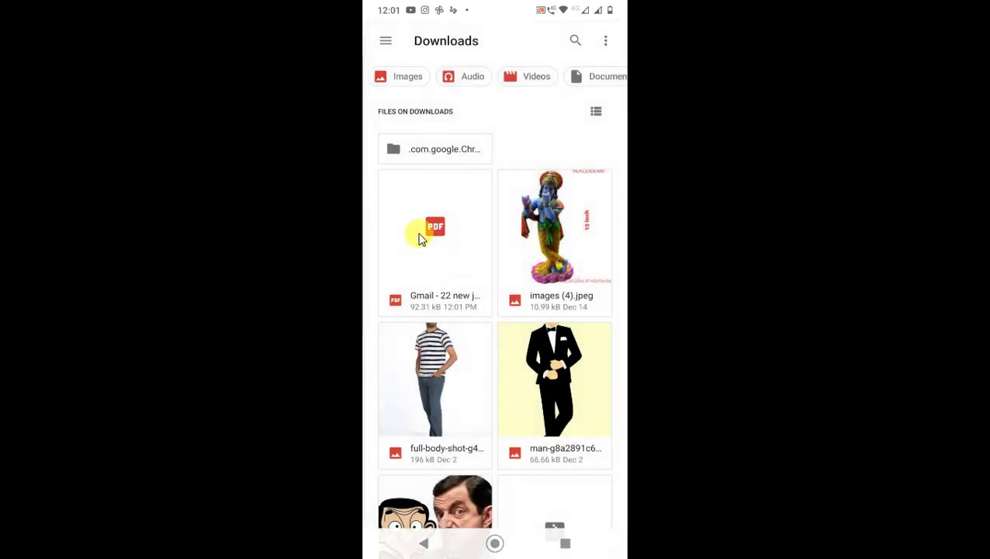
left_click(437, 231)
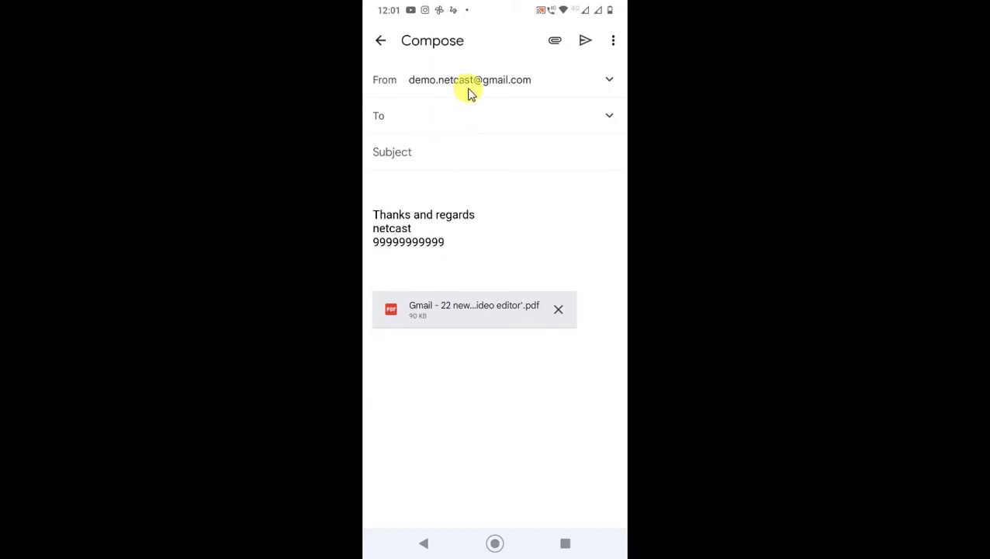
key("Escape")
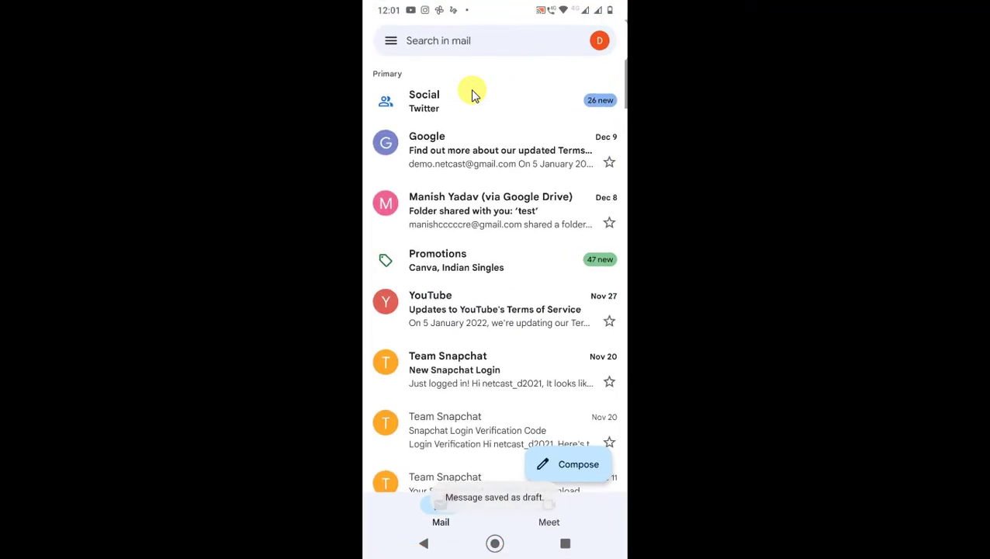
Switch back to the original account and reopen the email "22 new jobs for 'video editor'".
left_click(599, 40)
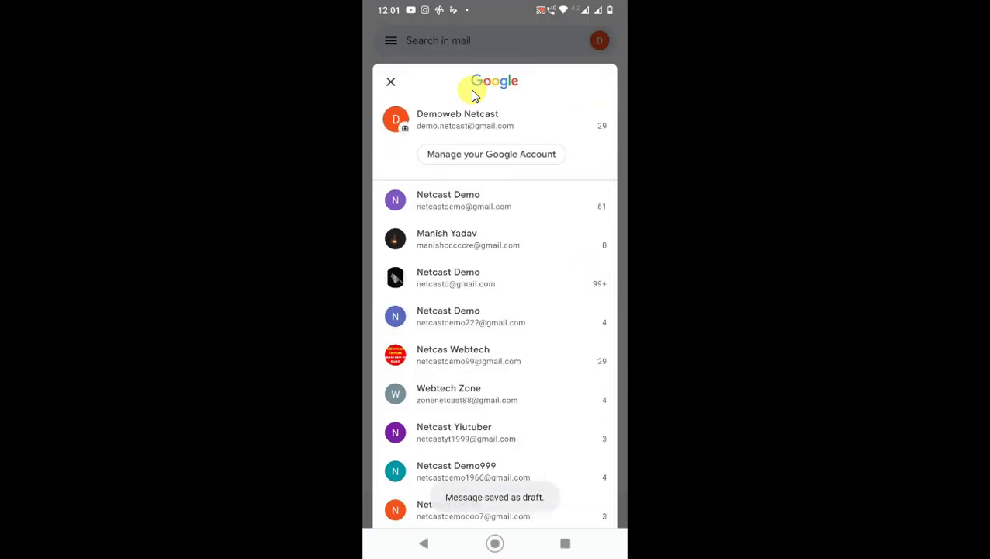
left_click(495, 277)
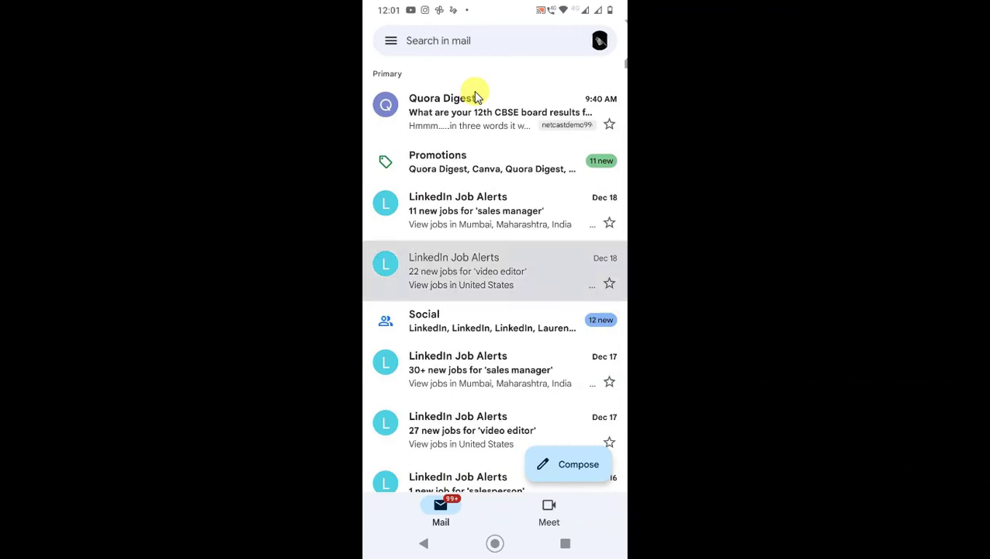
left_click(494, 271)
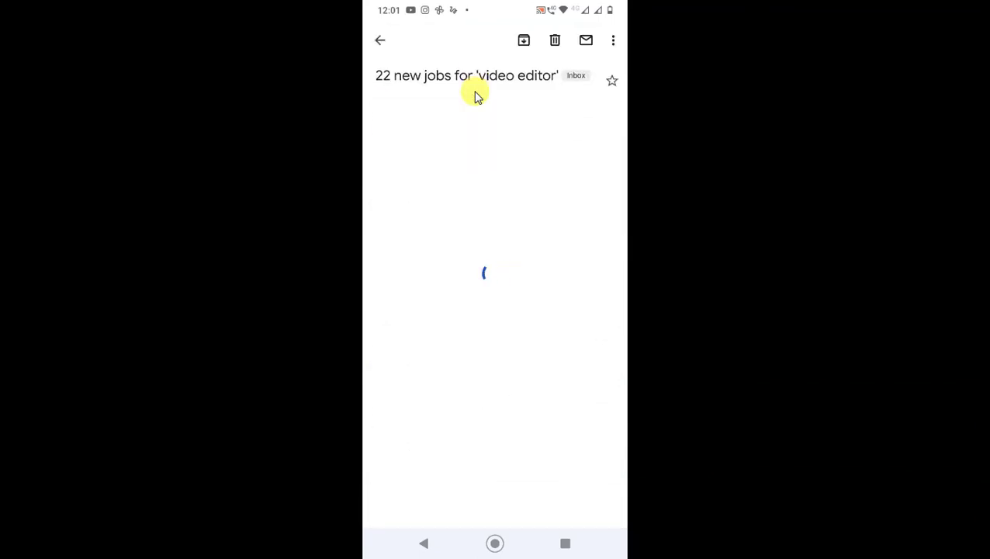
Start forwarding the email, show the Cc and Bcc fields, and add the second contact suggested for "net" as the To recipient.
left_click(613, 40)
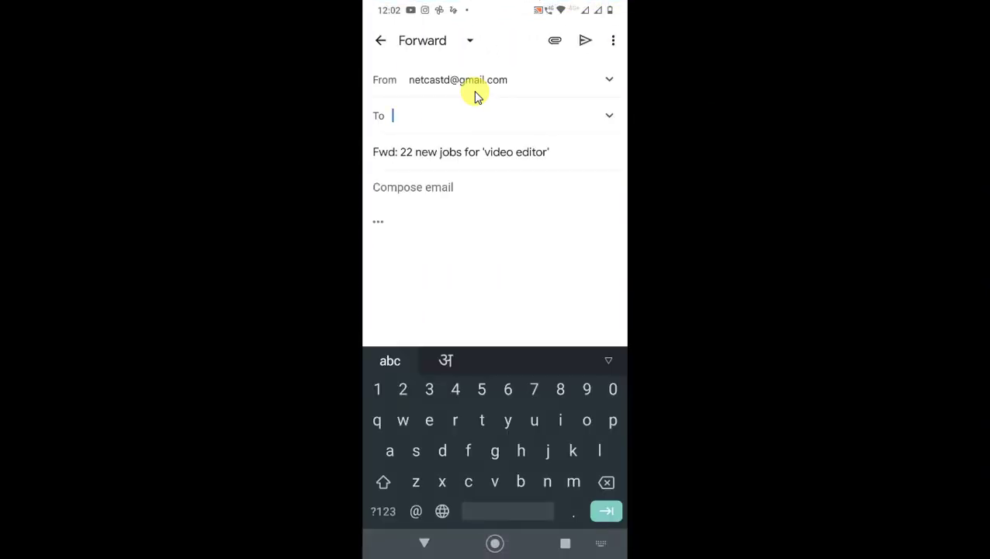
left_click(625, 114)
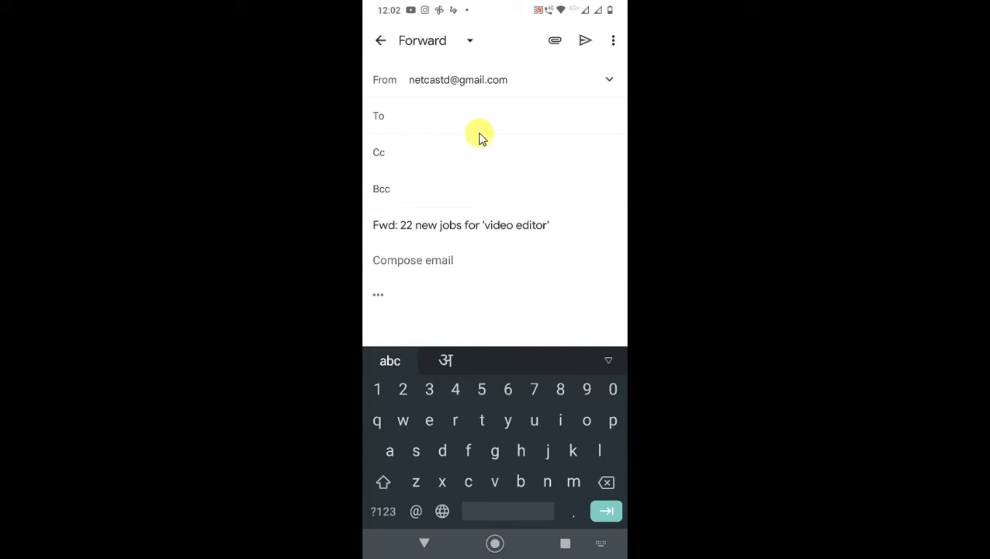
type("net")
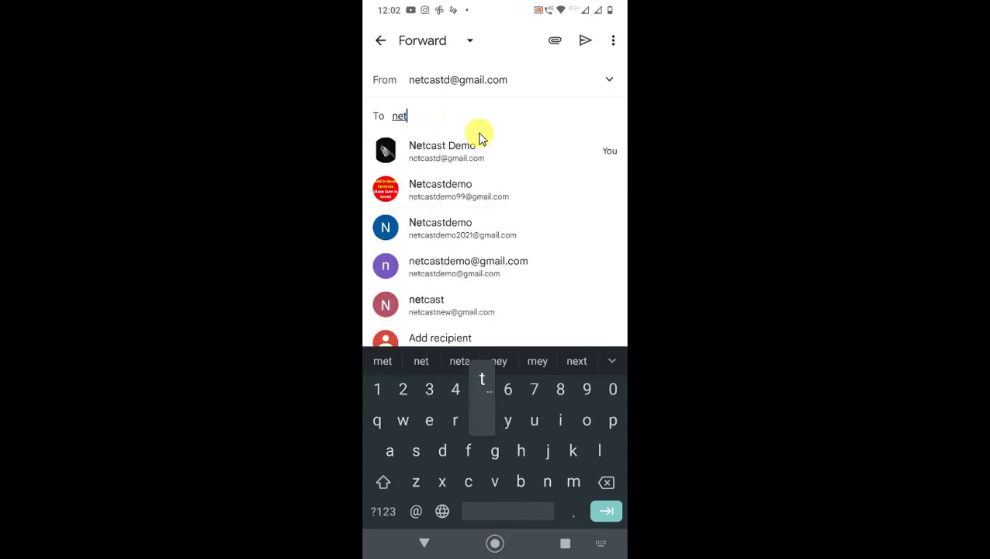
left_click(479, 137)
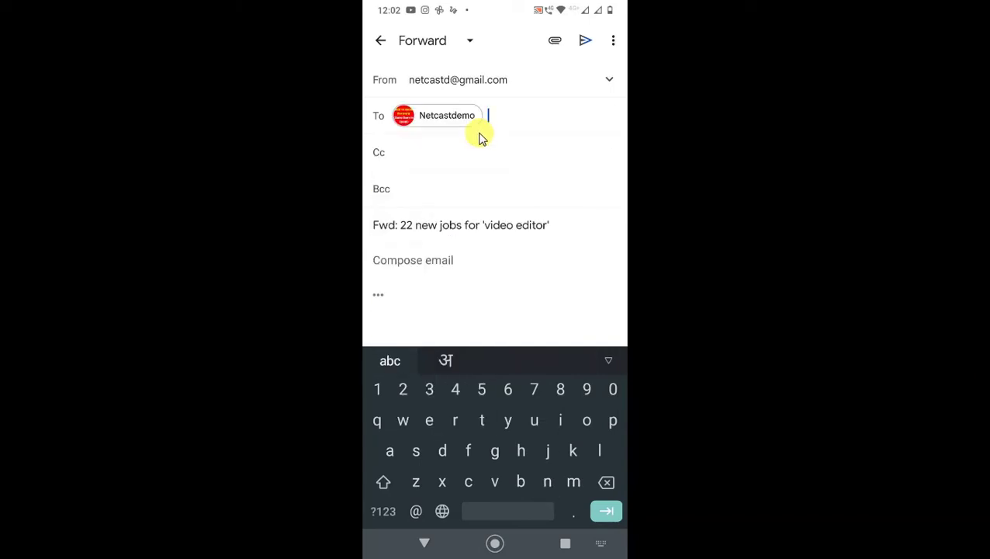
Add the sender's own address as the Cc recipient of the forward and leave for the phone's home screen without sending.
left_click(439, 149)
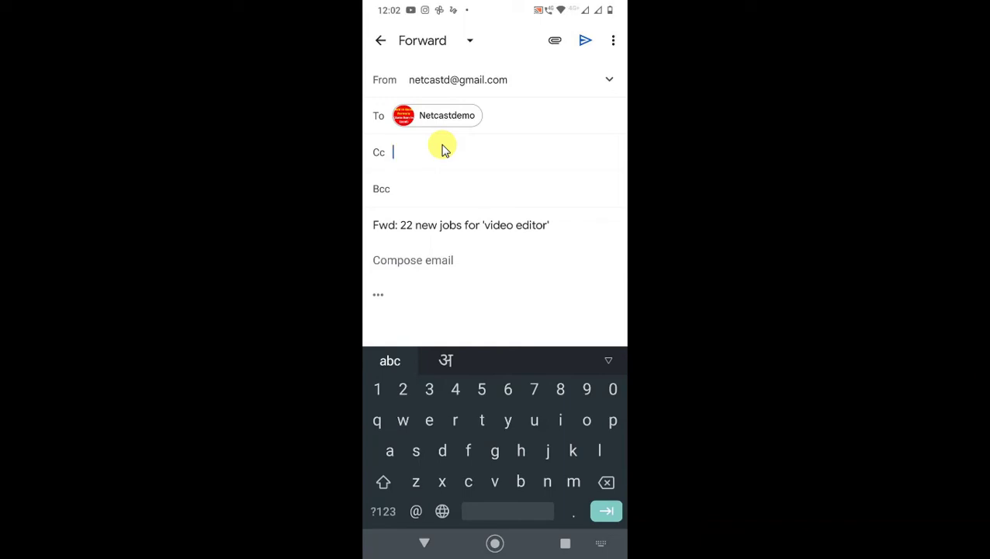
type("net")
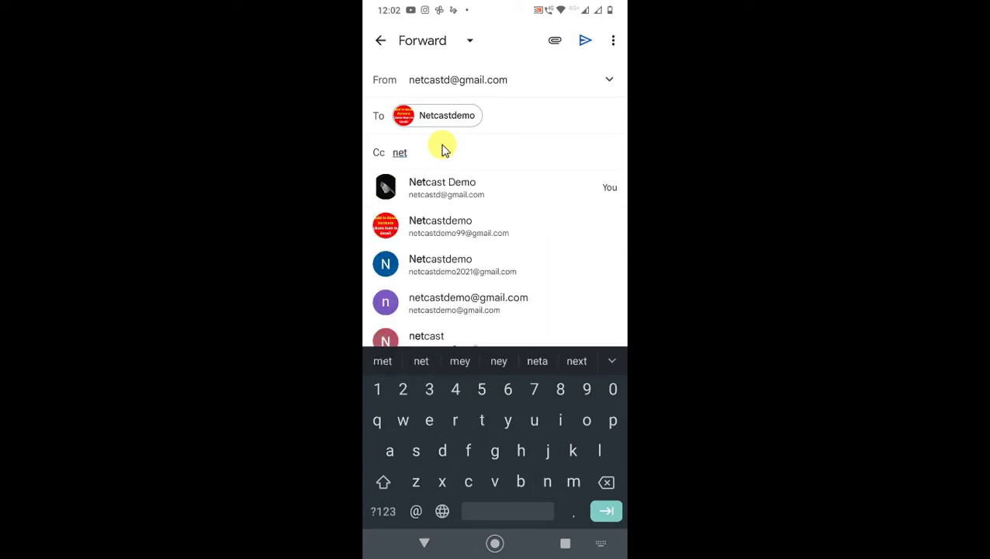
key("Return")
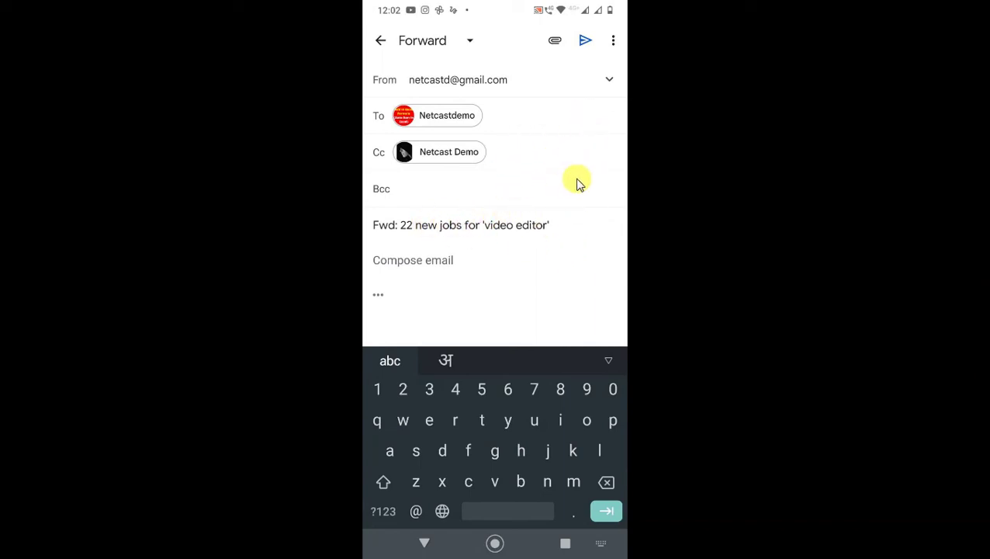
key("Home")
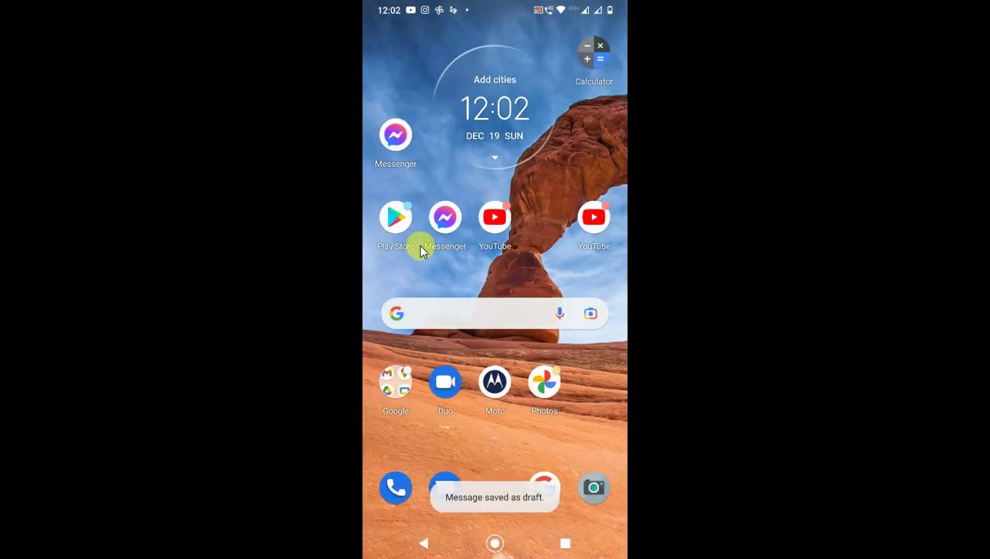